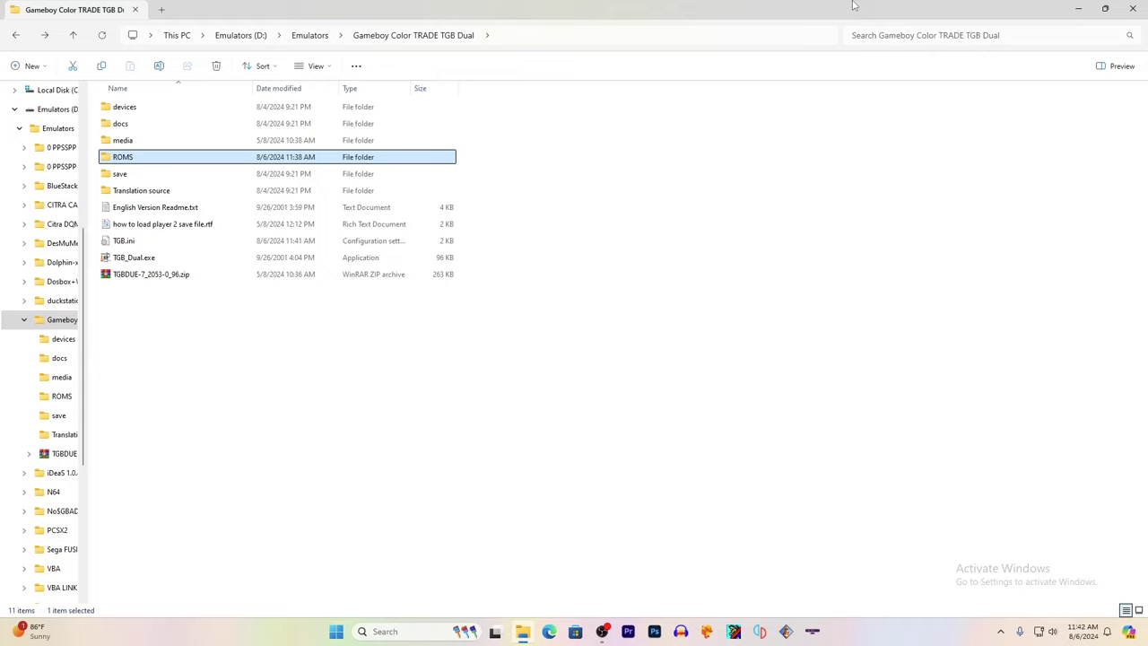
Step: Check the game files in the ROMS folder, and launch TGB_Dual.exe with its existing key configuration
double_click(148, 159)
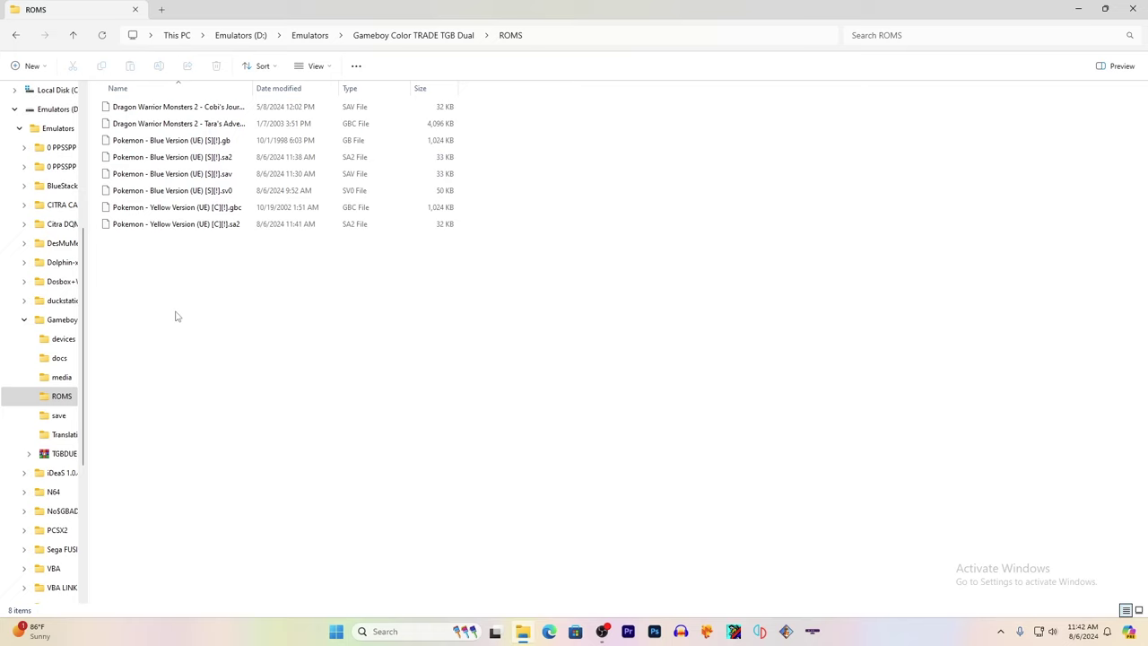
left_click(15, 35)
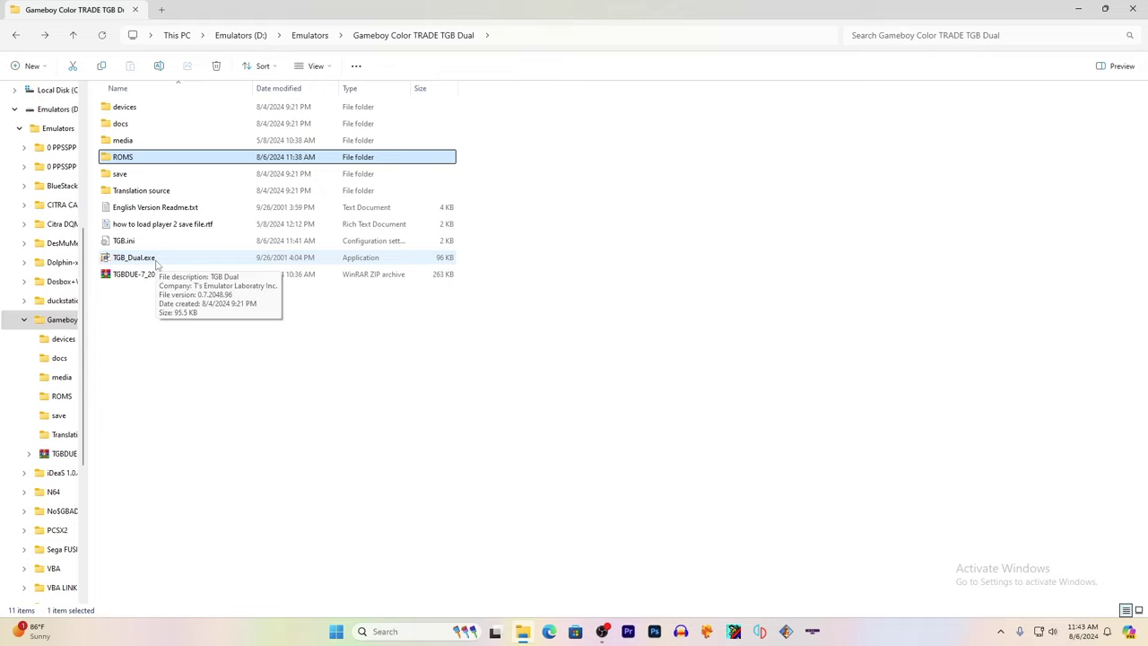
double_click(156, 261)
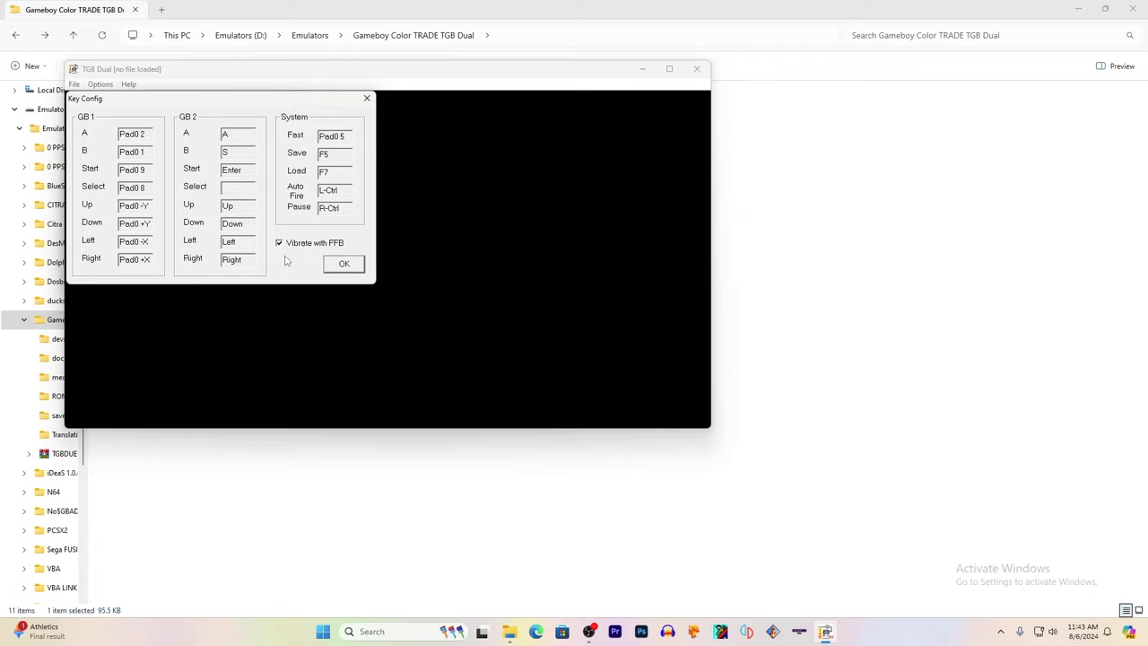
left_click(344, 263)
left_click(344, 265)
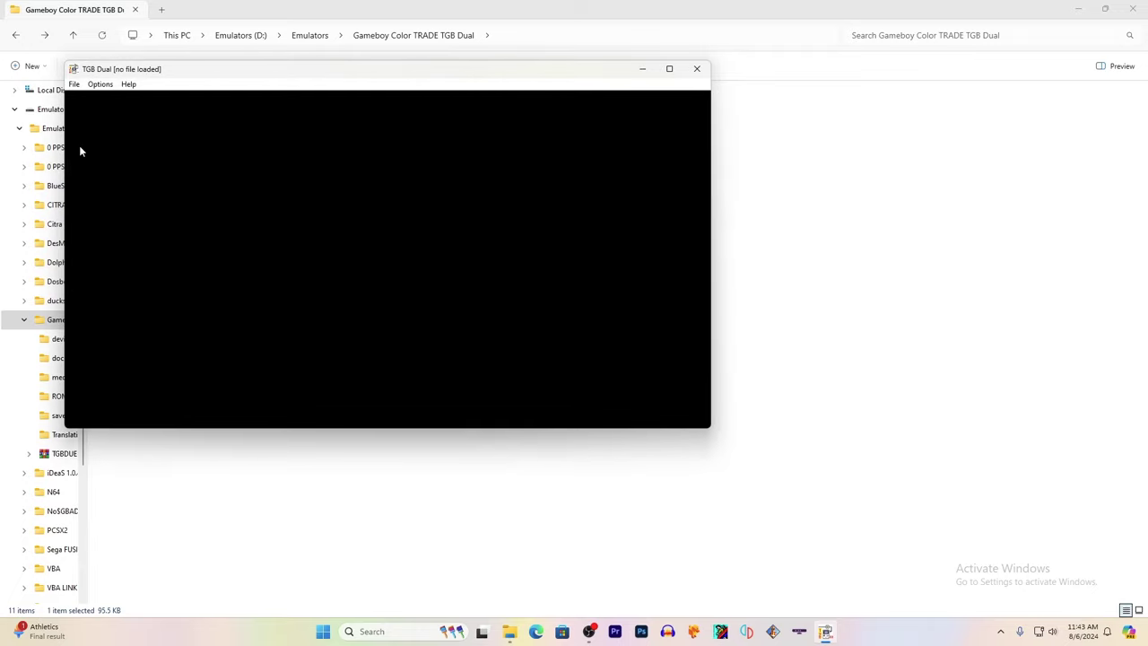
Step: Load the ROM "Pokemon - Blue Version (UE) [S][!].gb" into the first Game Boy (GB1)
left_click(74, 84)
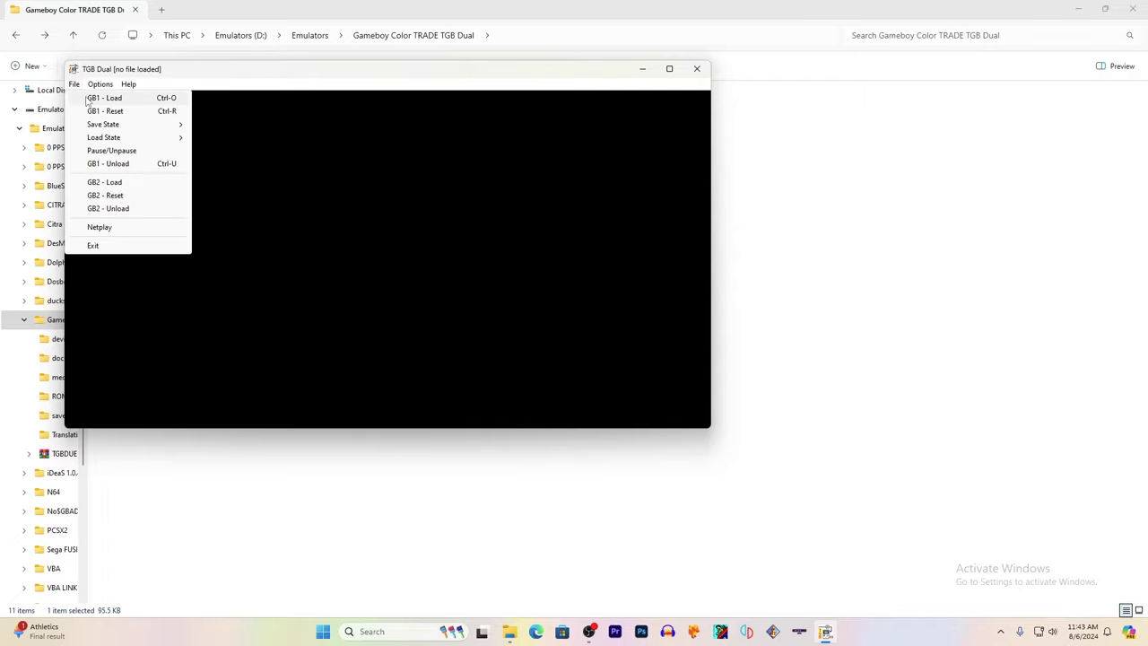
left_click(104, 98)
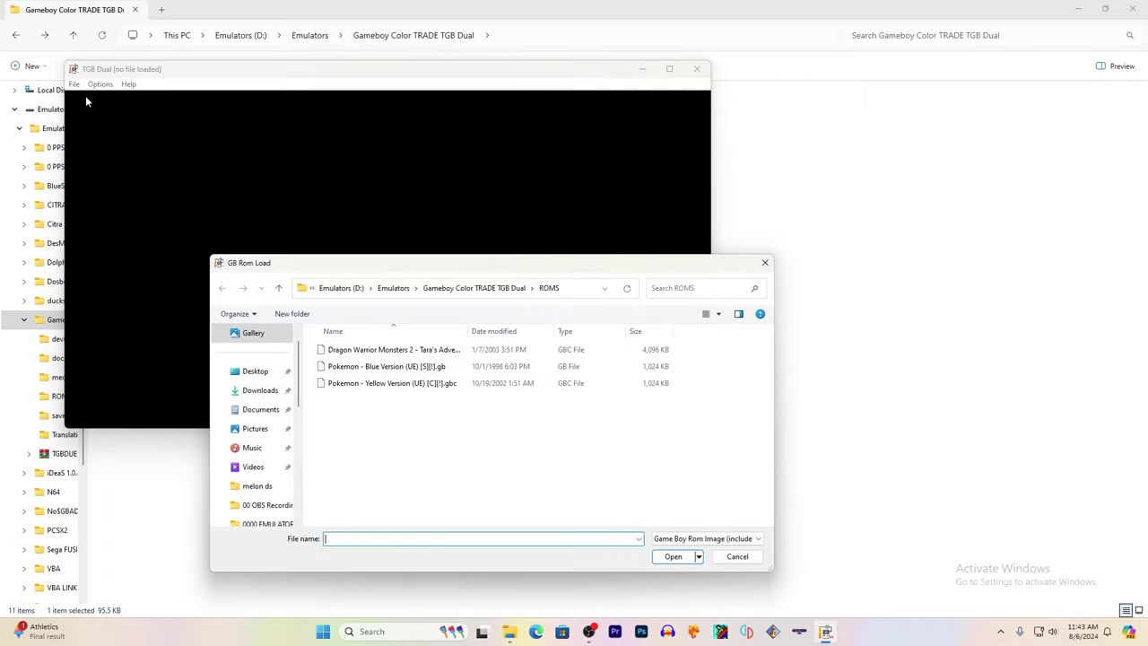
double_click(360, 367)
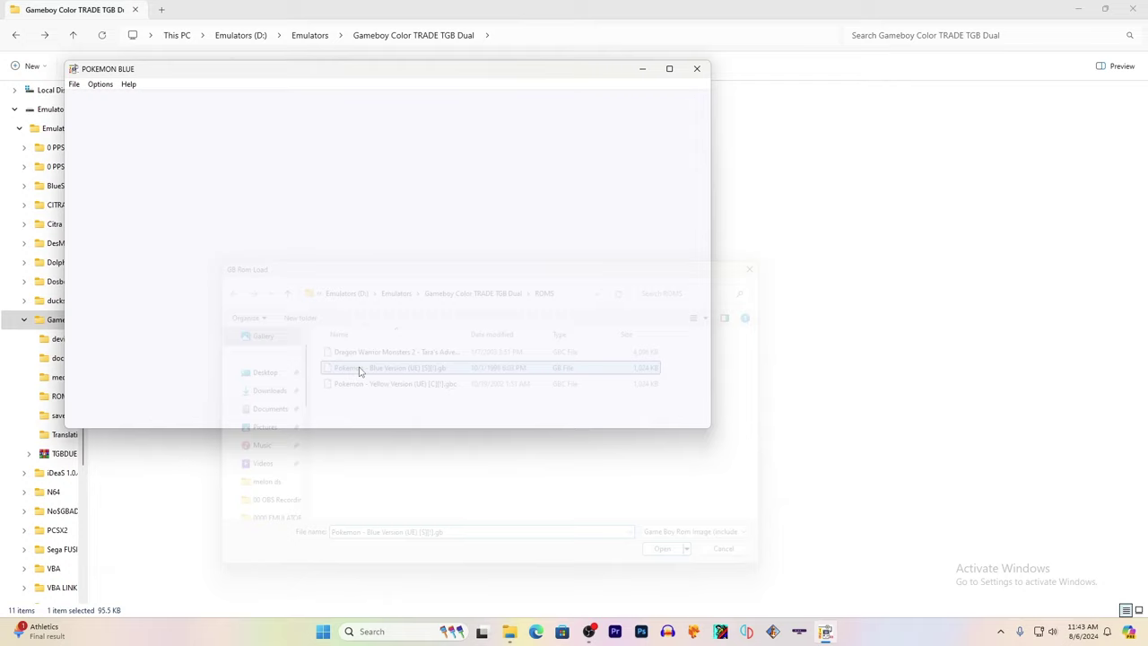
Step: Load the ROM "Pokemon - Yellow Version (UE) [C][!].gbc" into the second Game Boy (GB2)
left_click(75, 84)
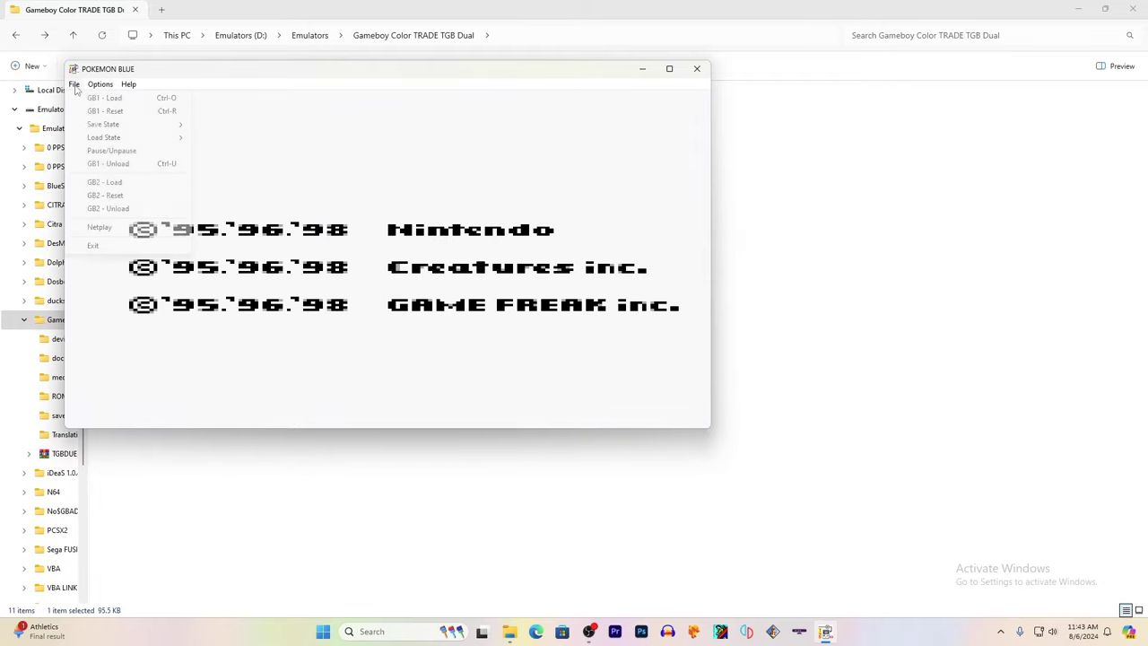
left_click(106, 183)
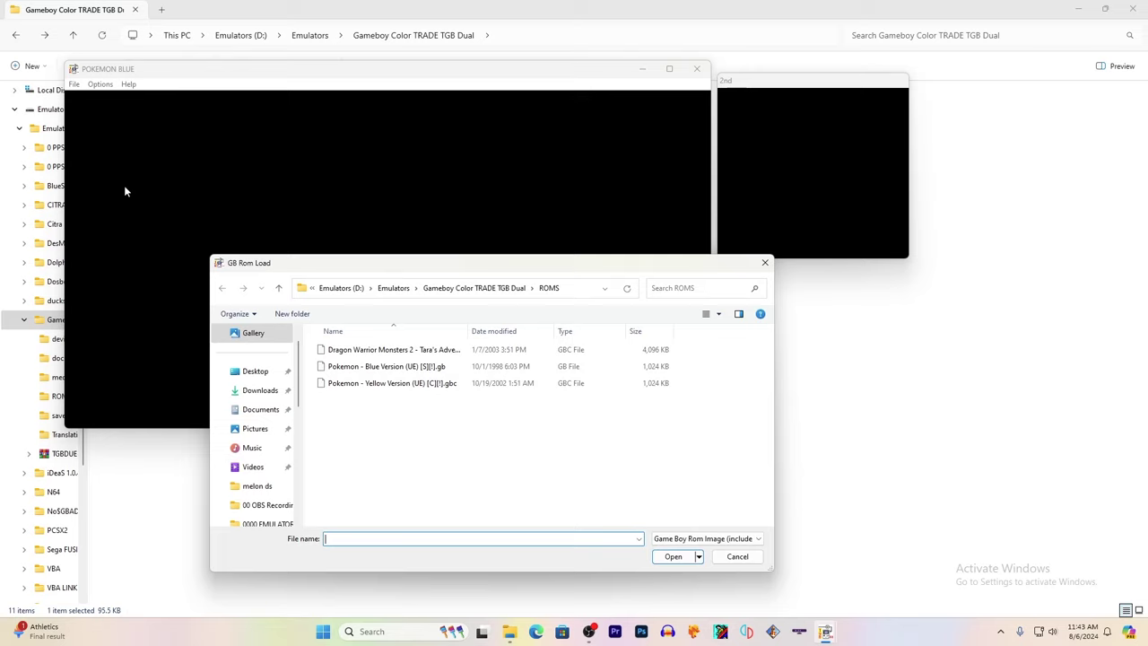
double_click(383, 386)
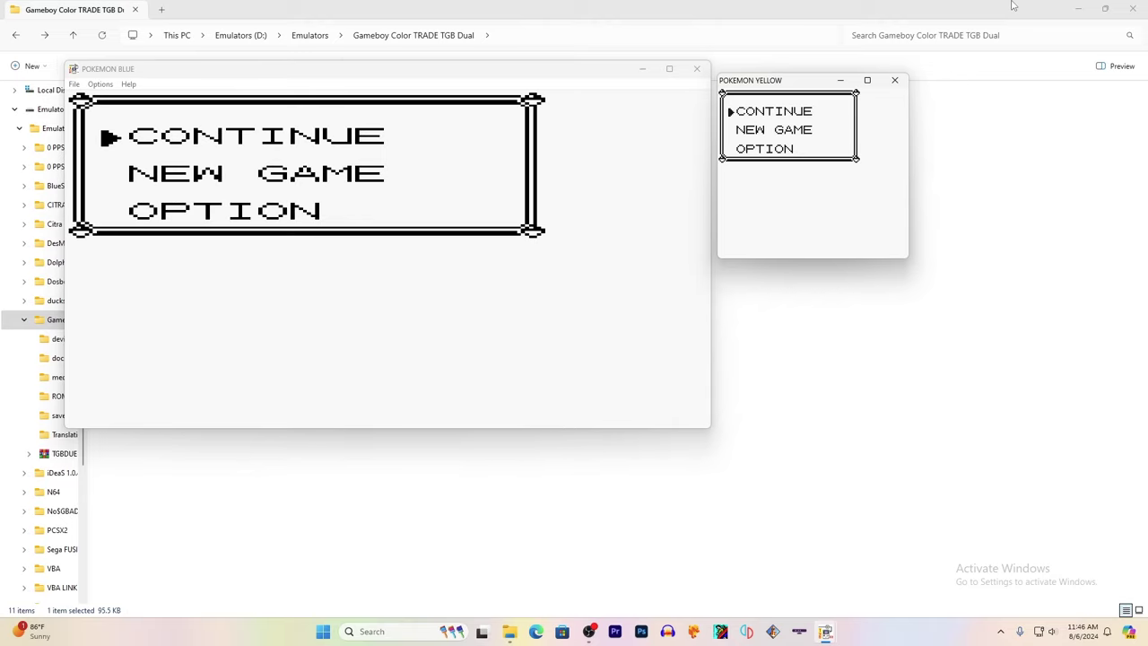
Step: Continue the saved games in both Pokemon Blue and Pokemon Yellow
key("z")
key("z")
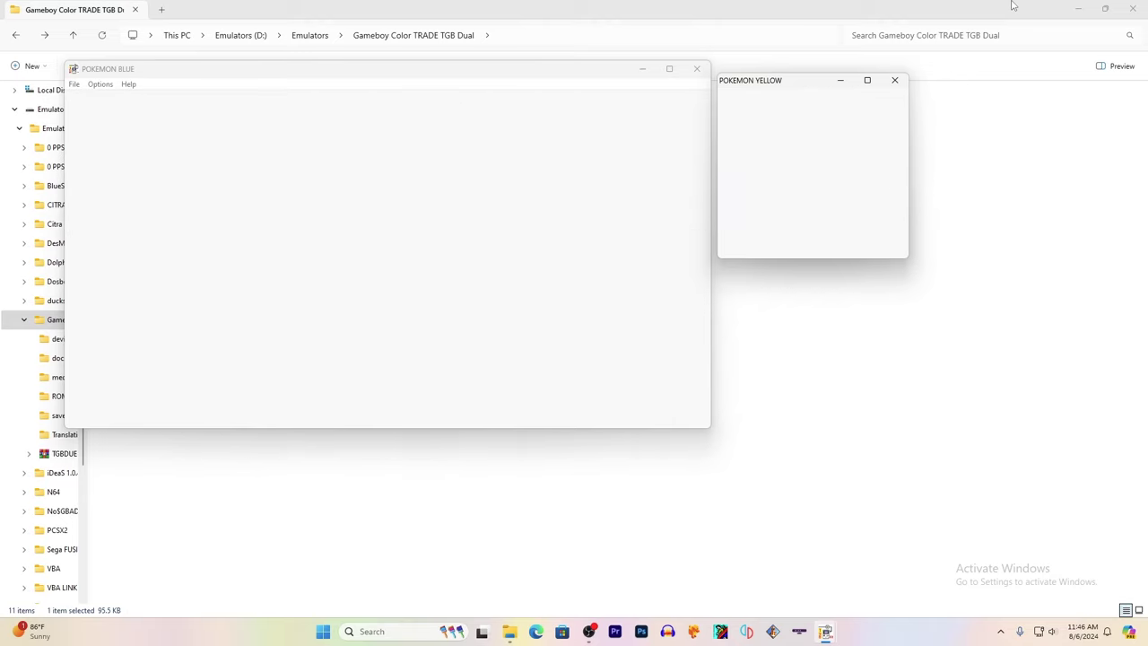
key("Down")
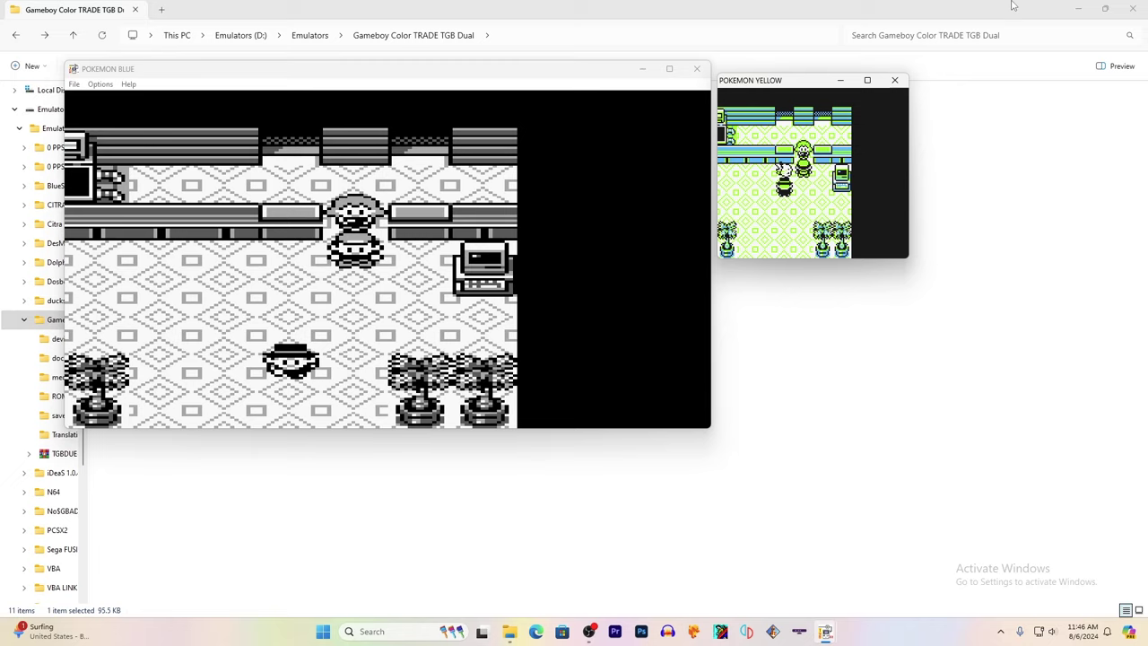
key("Down")
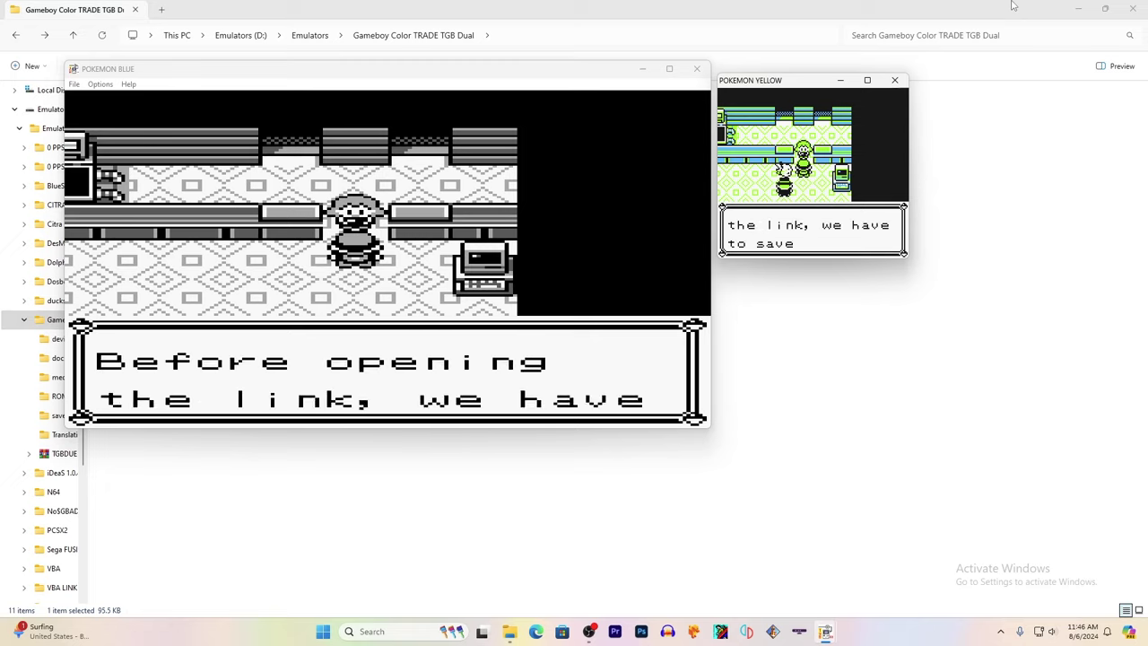
Step: Save with the link attendant in both games and choose TRADE CENTER as the destination
key("x")
key("x")
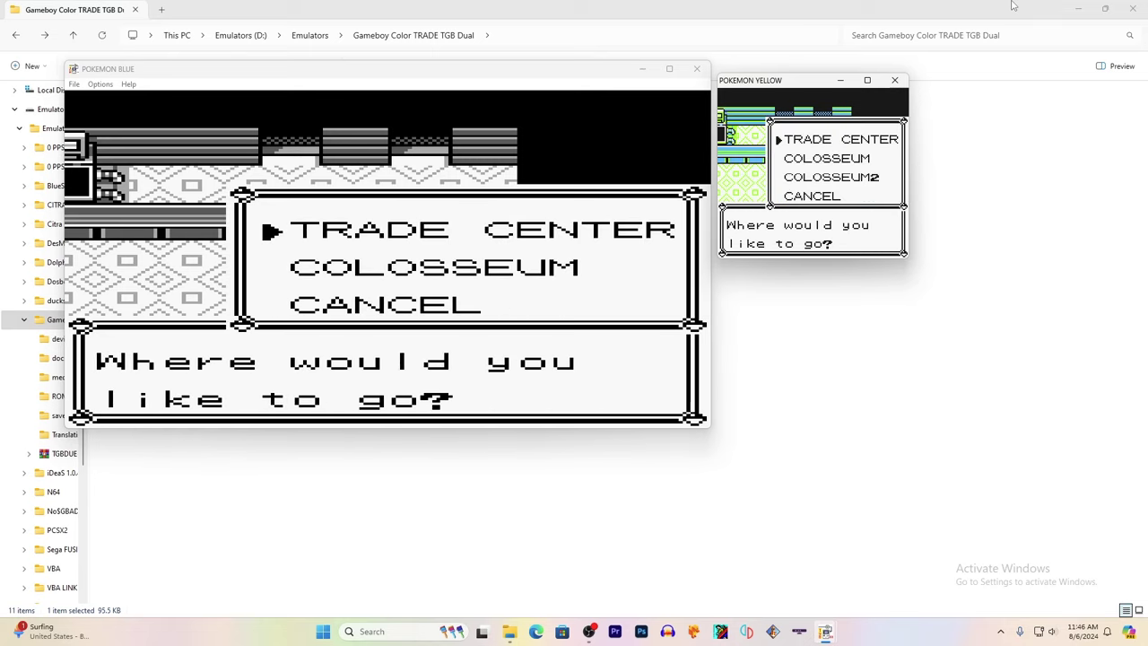
key("x")
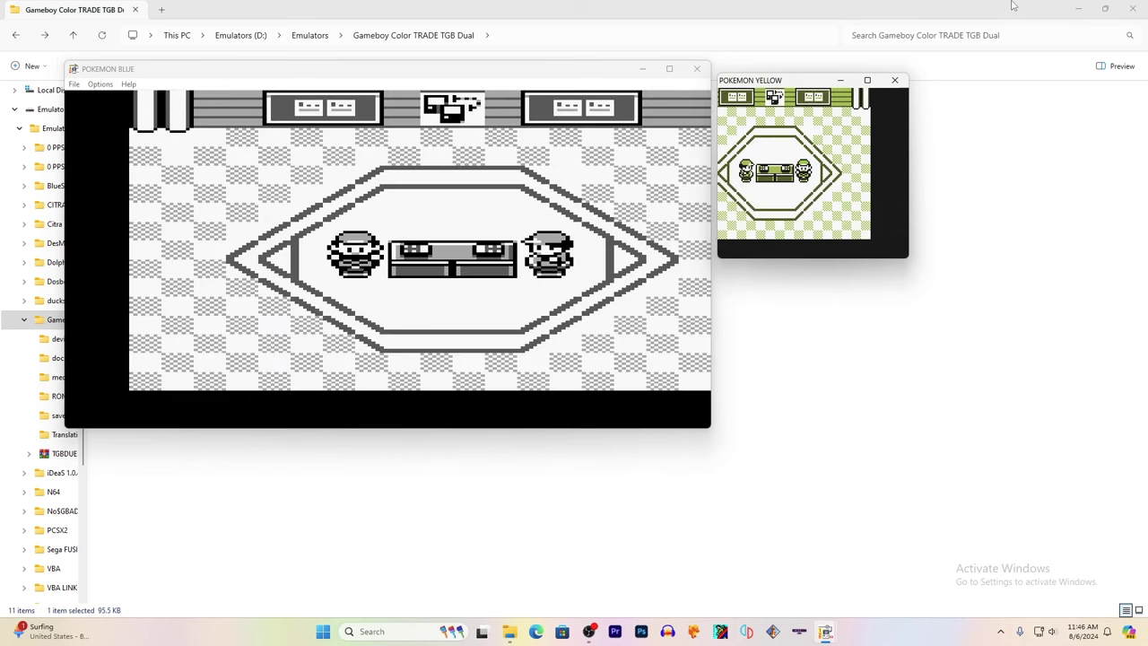
Step: Start trading at the Trade Center table and offer SQUIRTLE for trade in Pokemon Blue
key("Right")
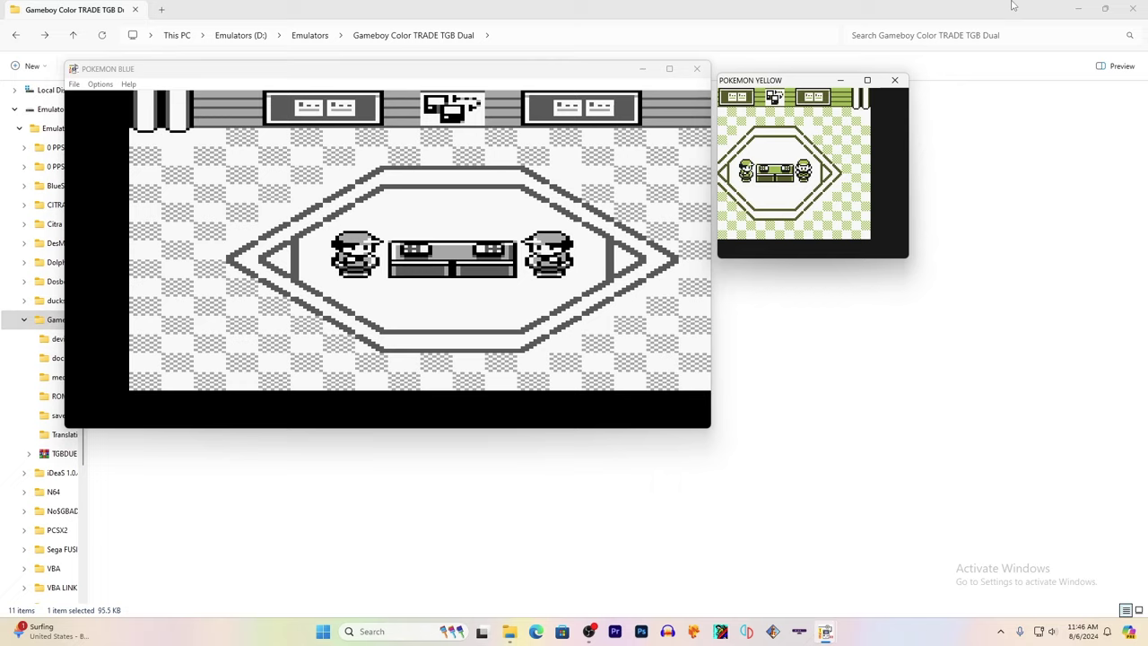
key("z")
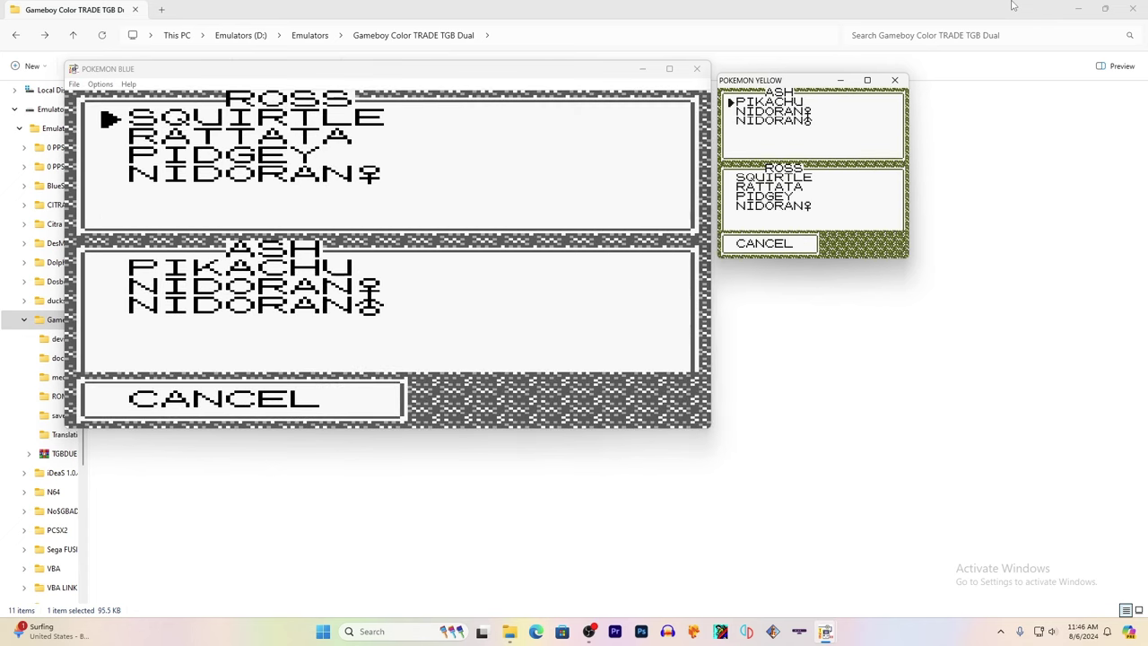
key("z")
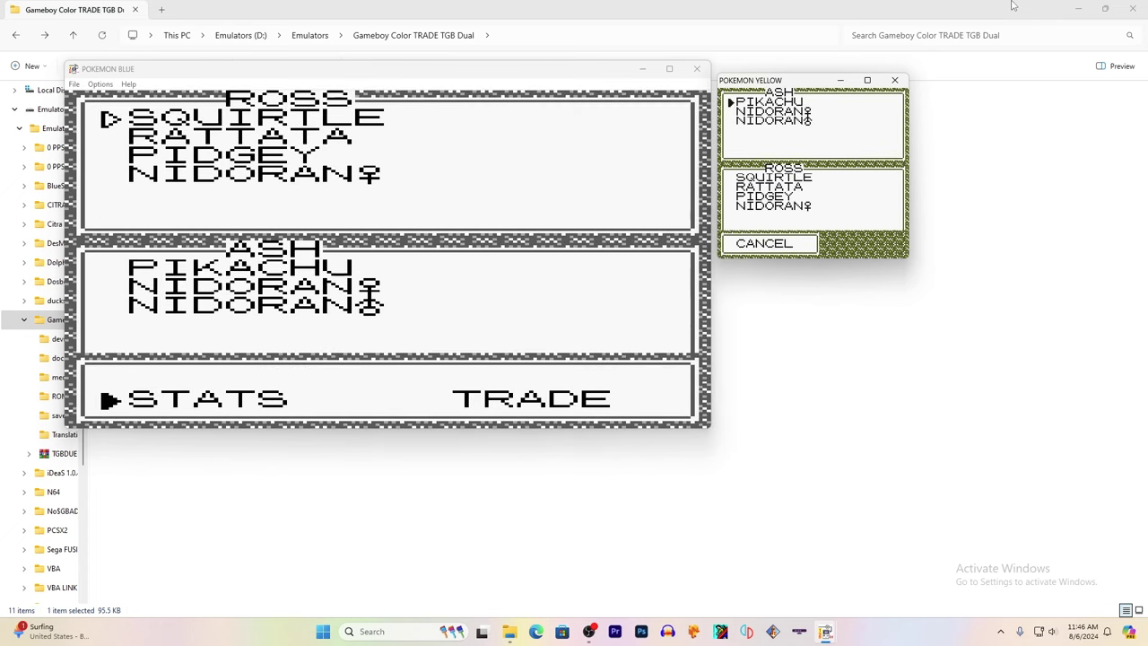
key("Right")
key("z")
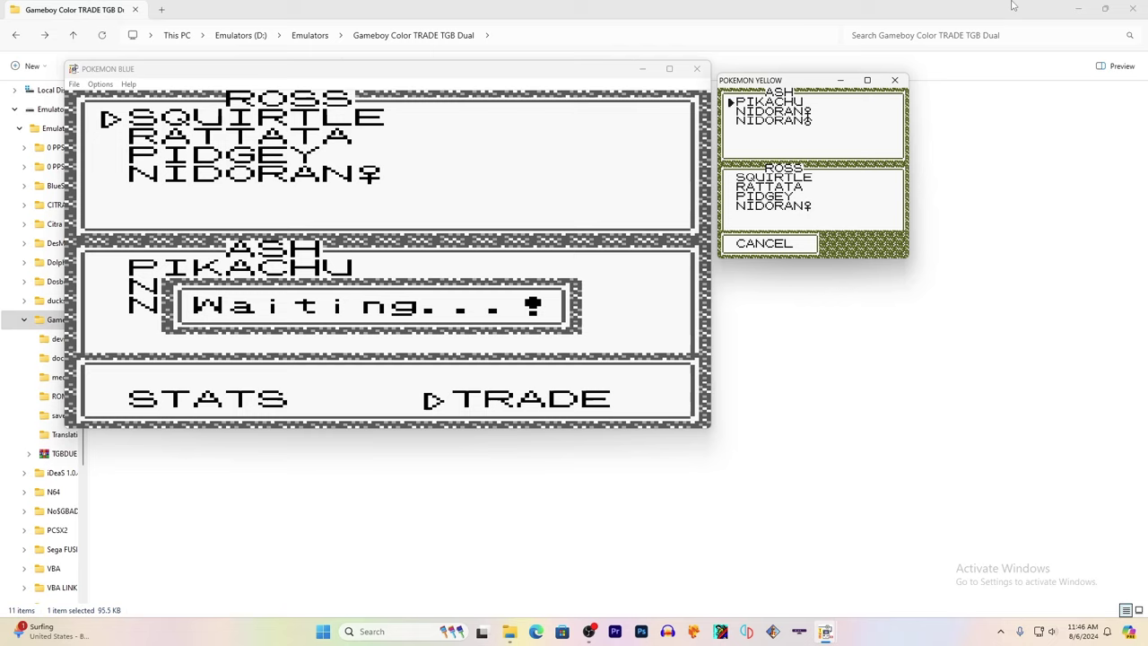
Step: Offer PIKACHU in Pokemon Yellow and confirm its trade for SQUIRTLE in both games
key("z")
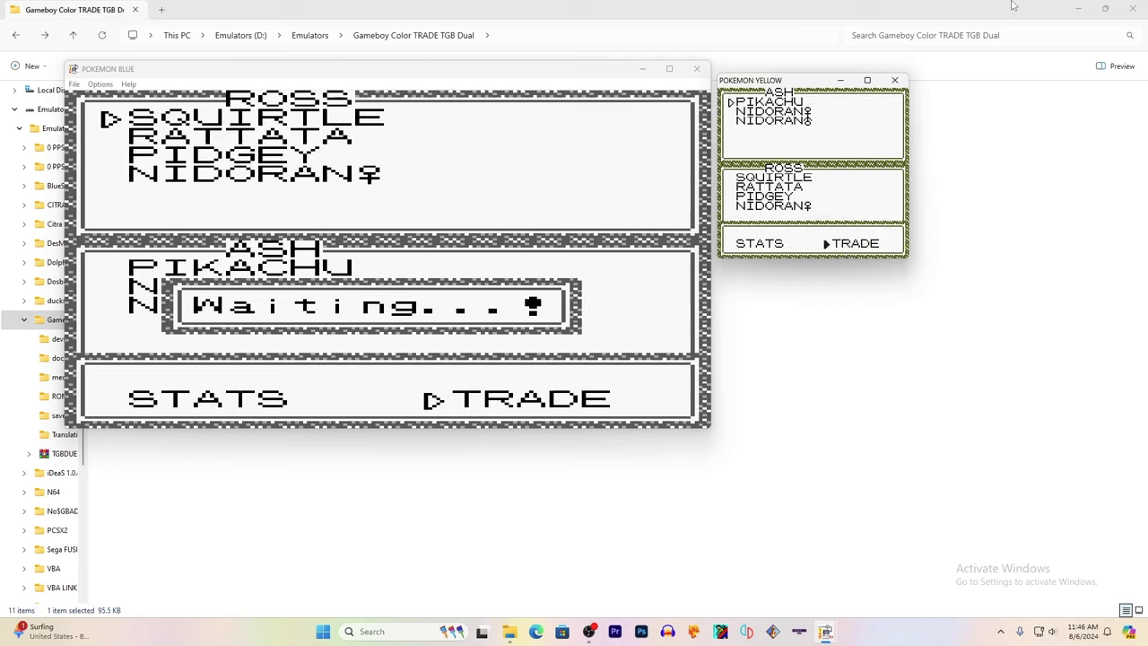
key("z")
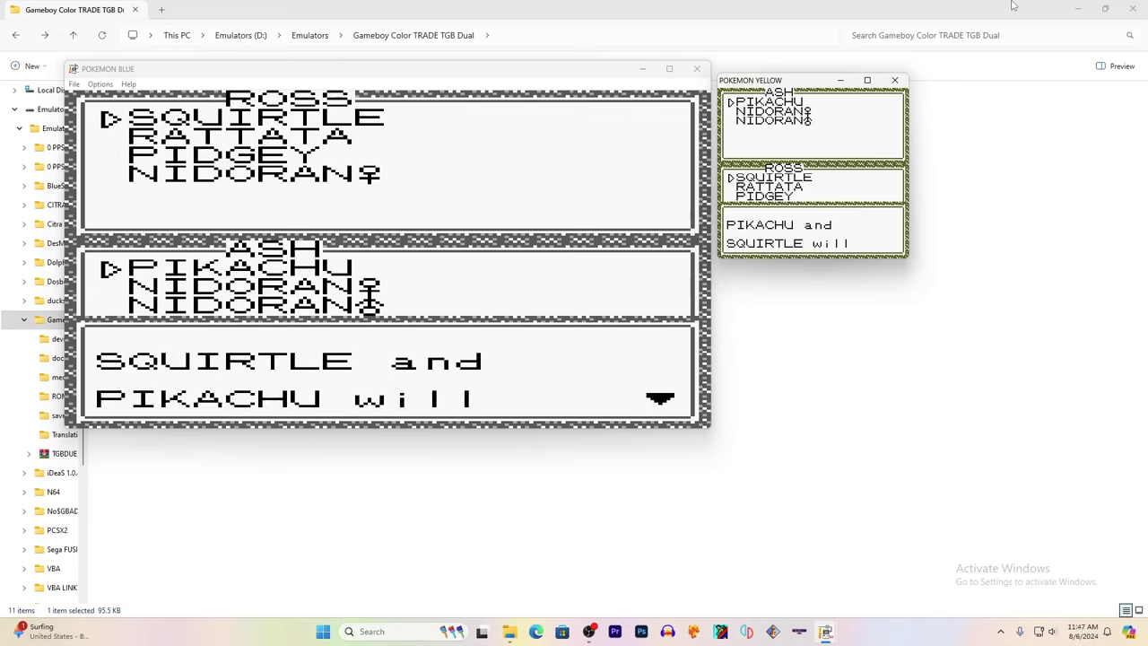
key("z")
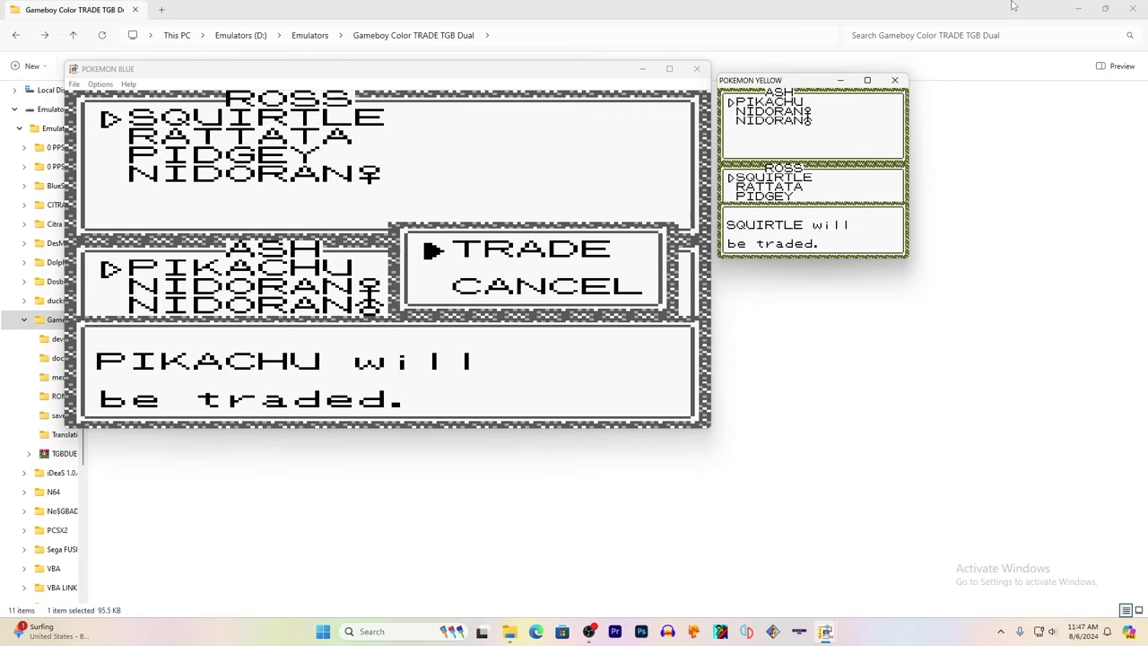
key("z")
key("z")
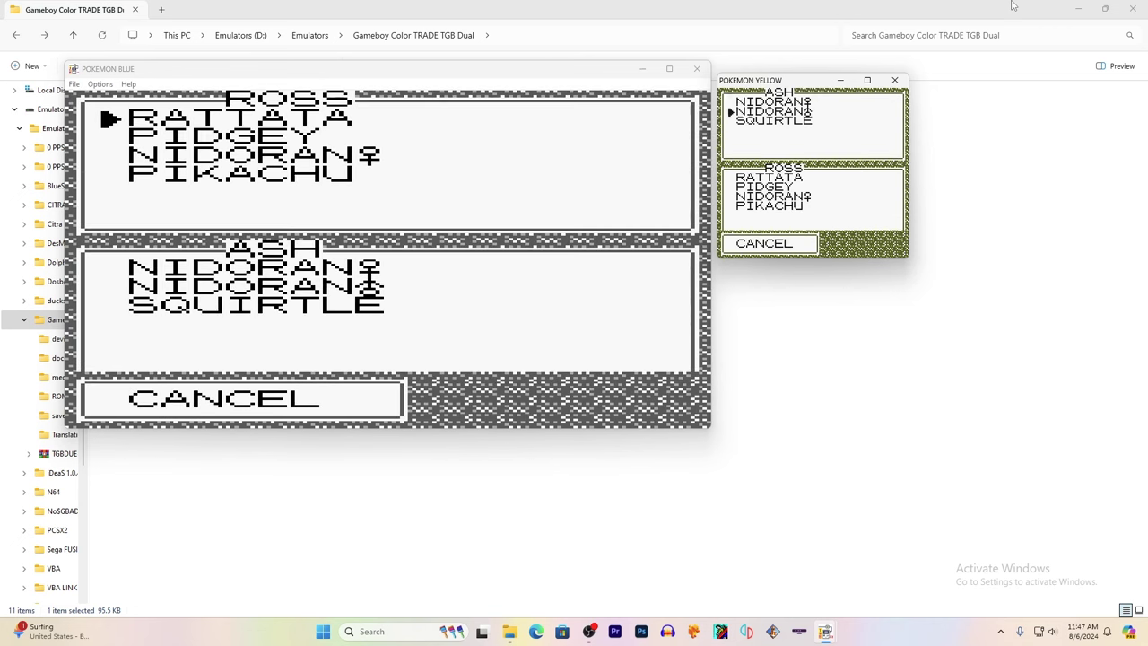
Step: Exit the trade list in both games by choosing CANCEL
key("z")
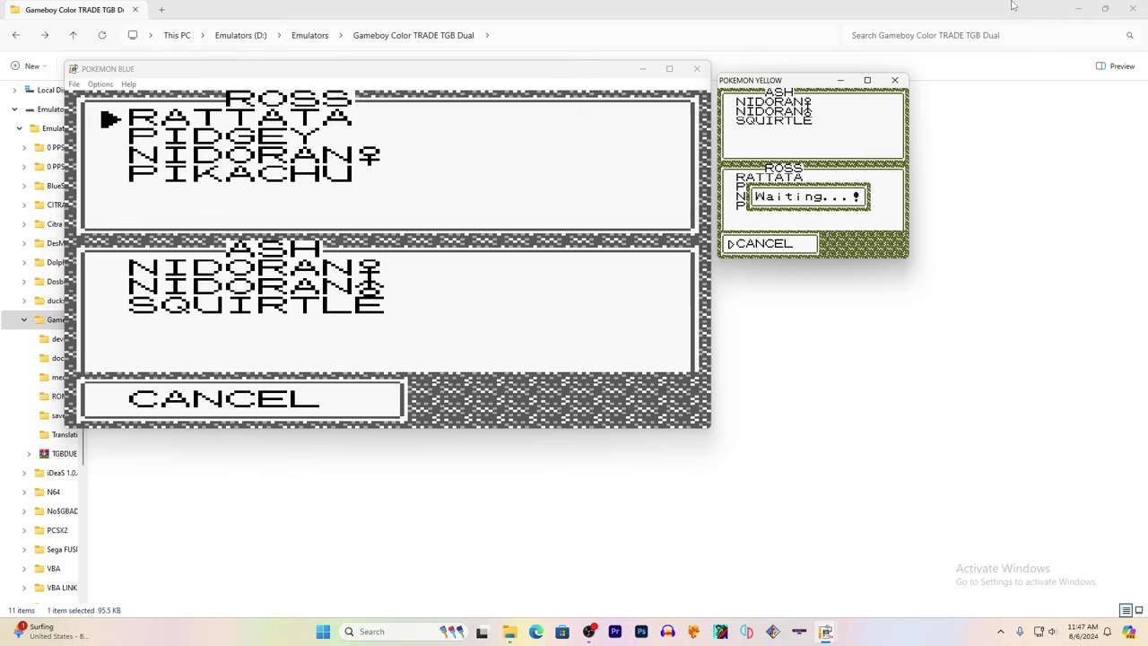
key("Down")
key("Down")
key("Down")
key("Down")
key("z")
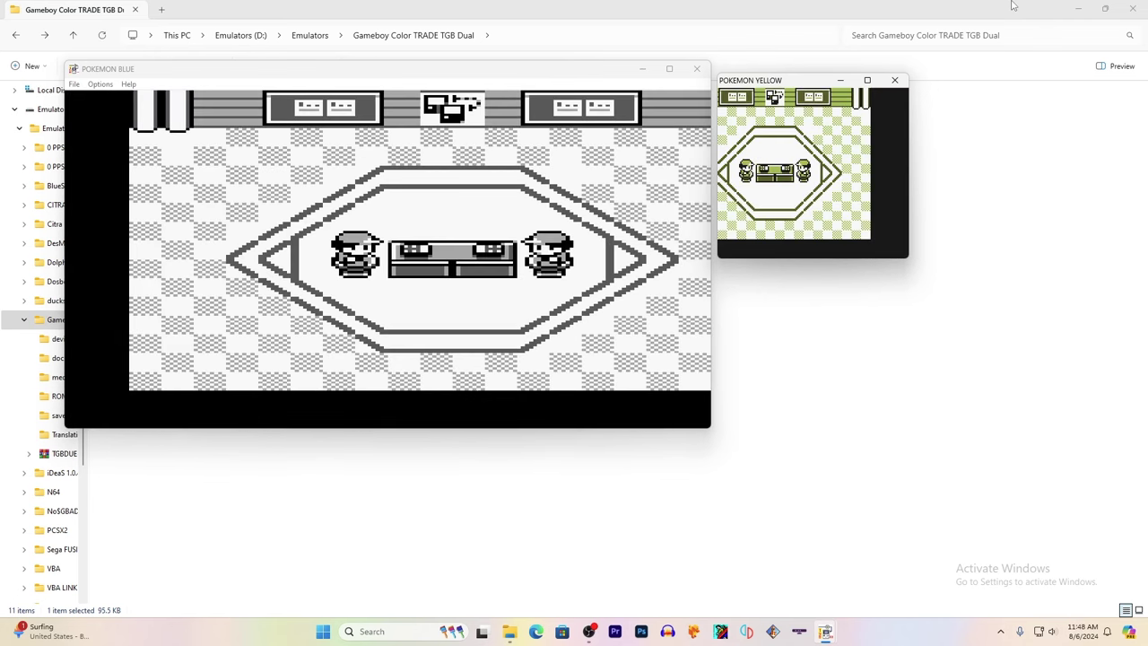
Step: Leave the Trade Center by choosing RESET in the game menu
key("Return")
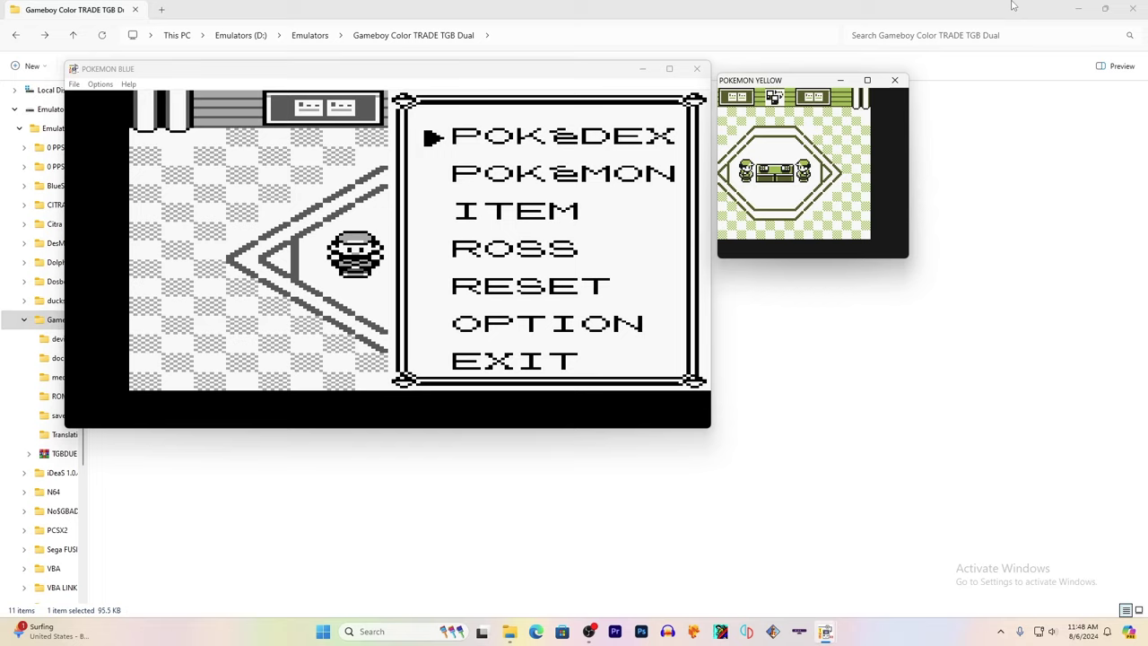
key("Down")
key("Down")
key("Down")
key("Down")
key("z")
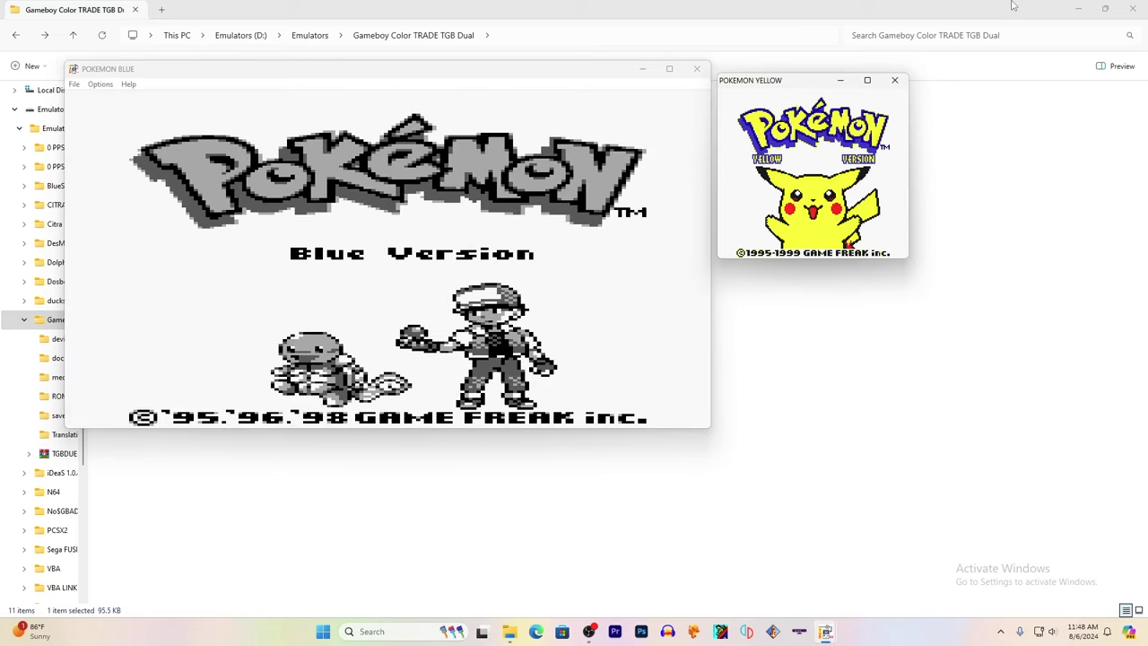
Step: Start both games from their title screens and continue the saved games
key("Return")
key("Return")
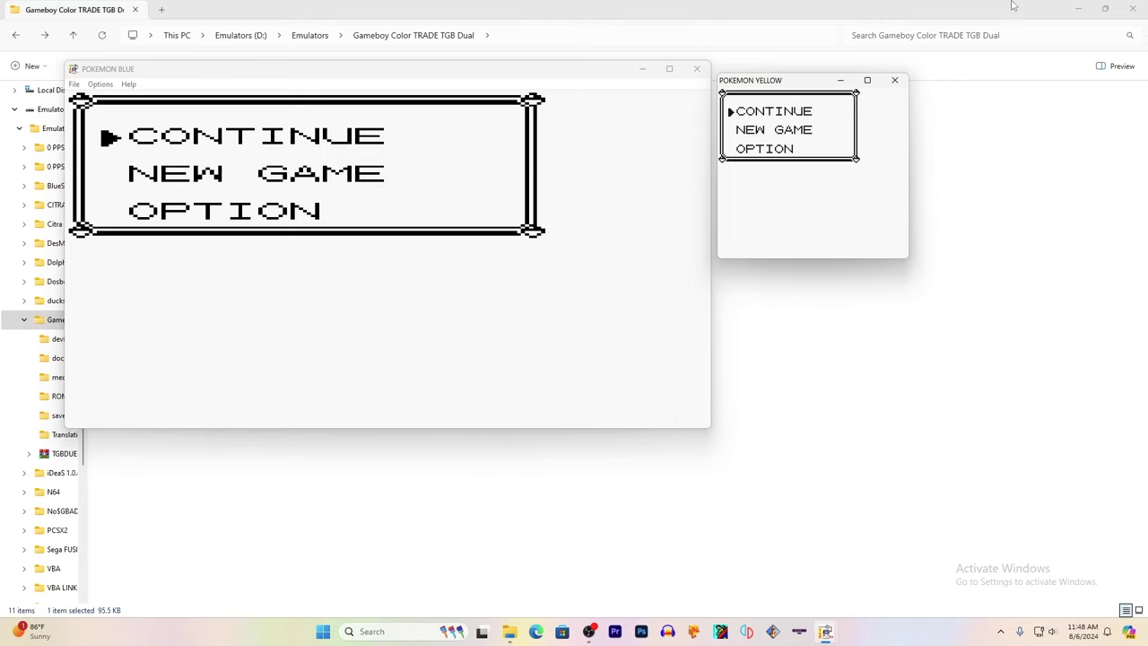
key("Return")
key("Return")
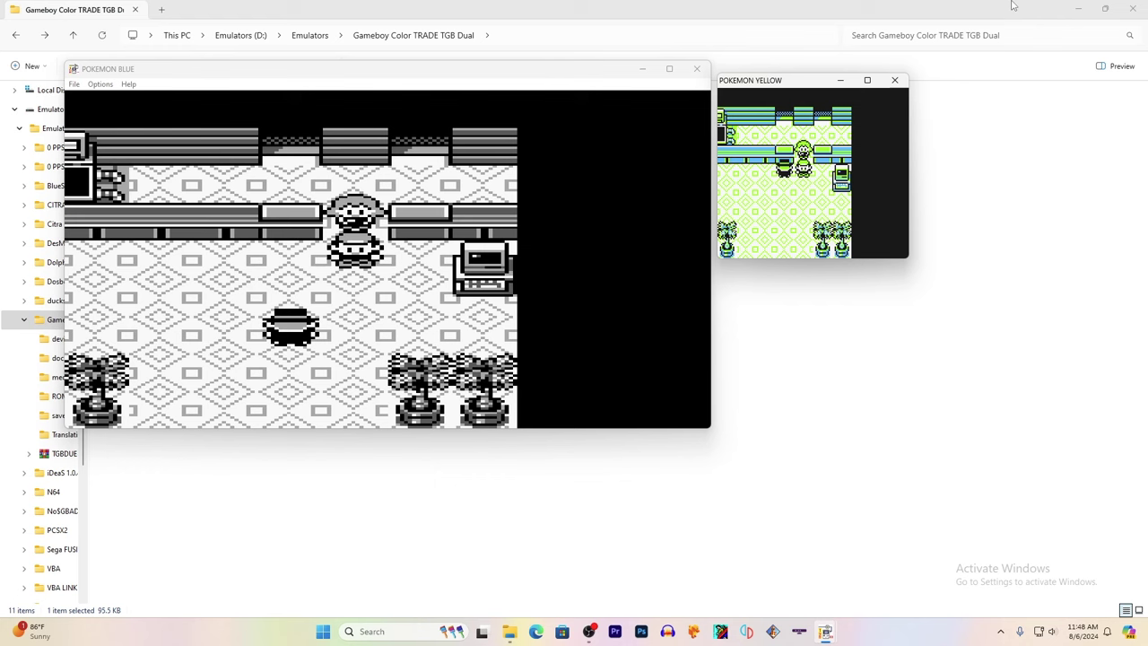
Step: View the stats of the traded Pikachu, the fourth party member in Pokemon Blue
key("Return")
key("z")
key("x")
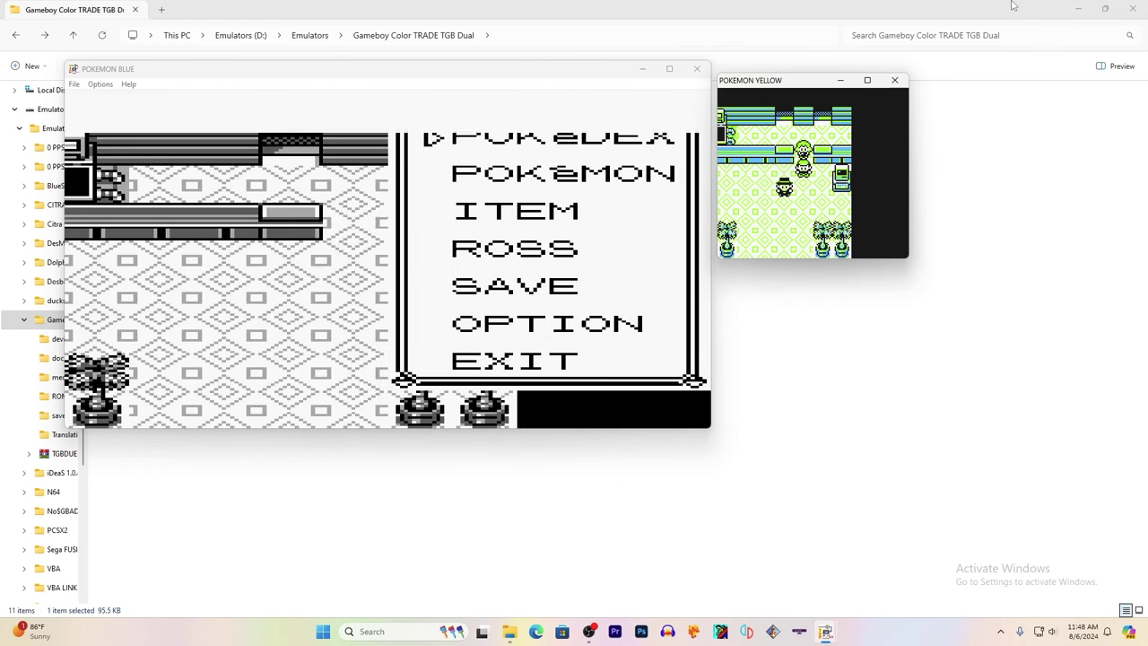
key("Down")
key("z")
key("Down")
key("Down")
key("Down")
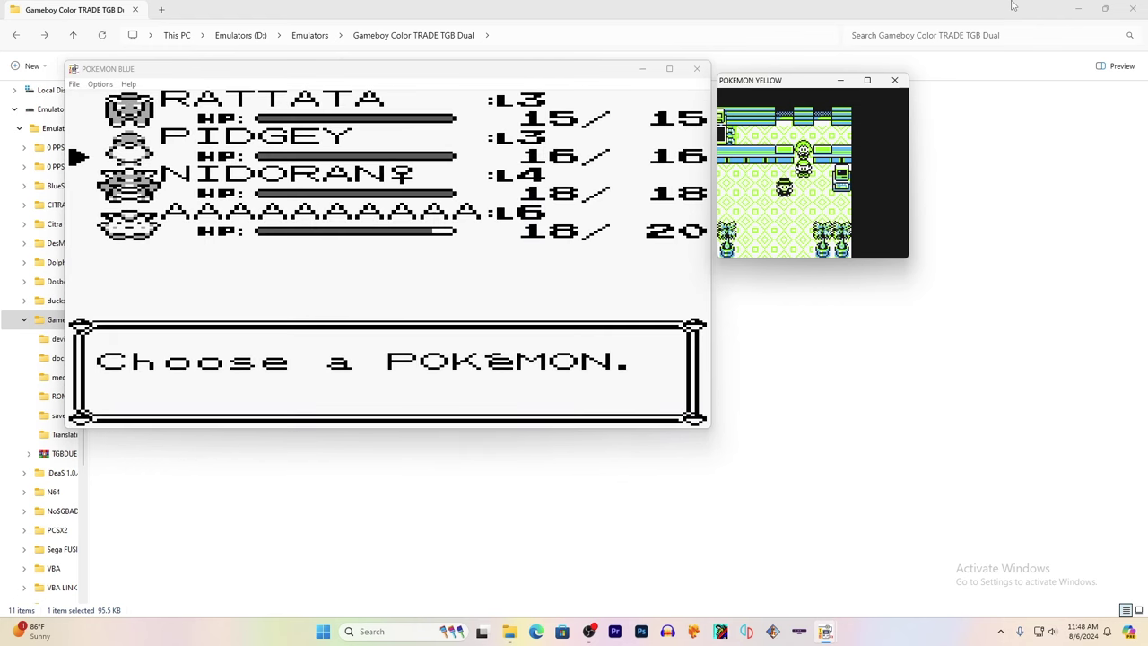
key("z")
key("z")
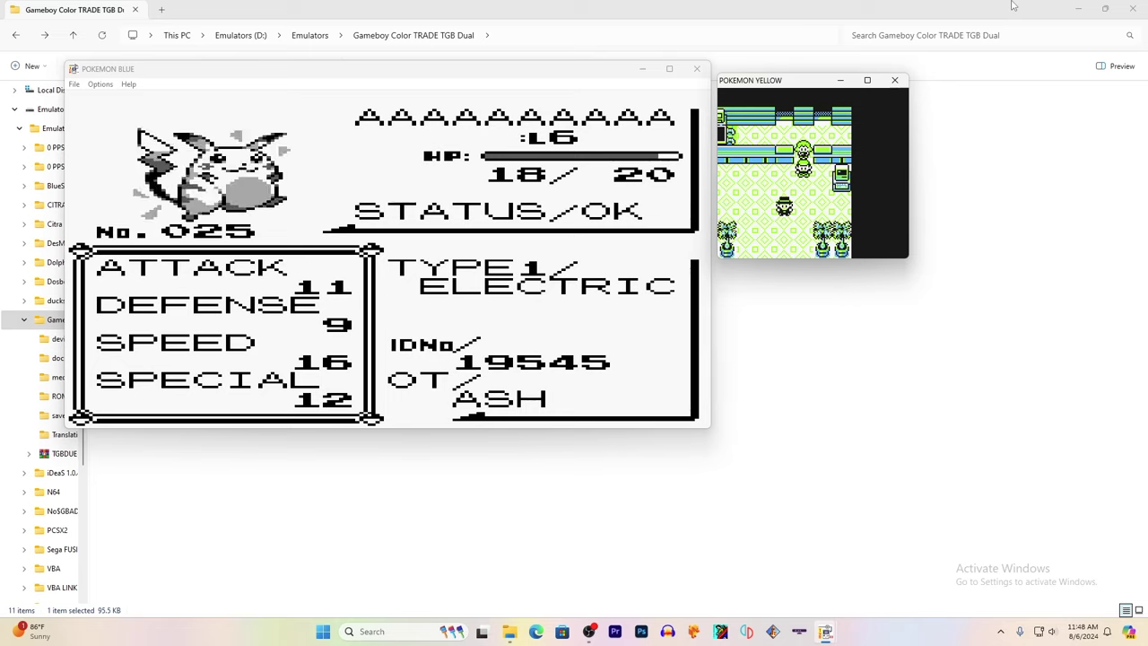
Step: View the stats of the traded SQUIRTLE, the third party member in Pokemon Yellow
key("Return")
key("Down")
key("z")
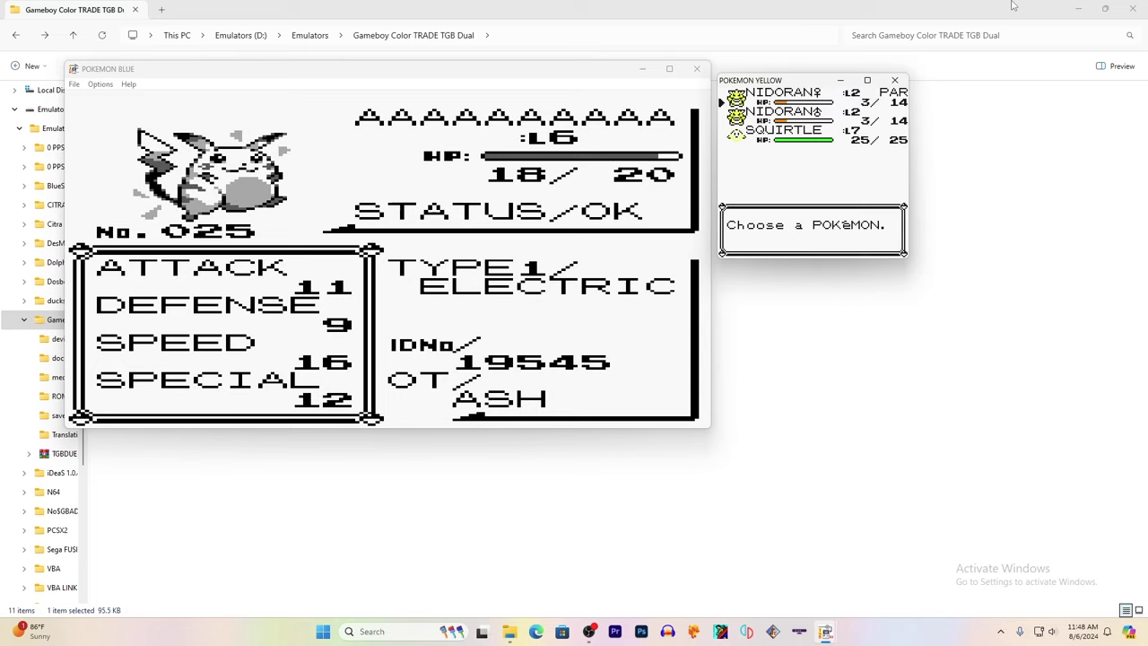
key("Down")
key("Down")
key("z")
key("z")
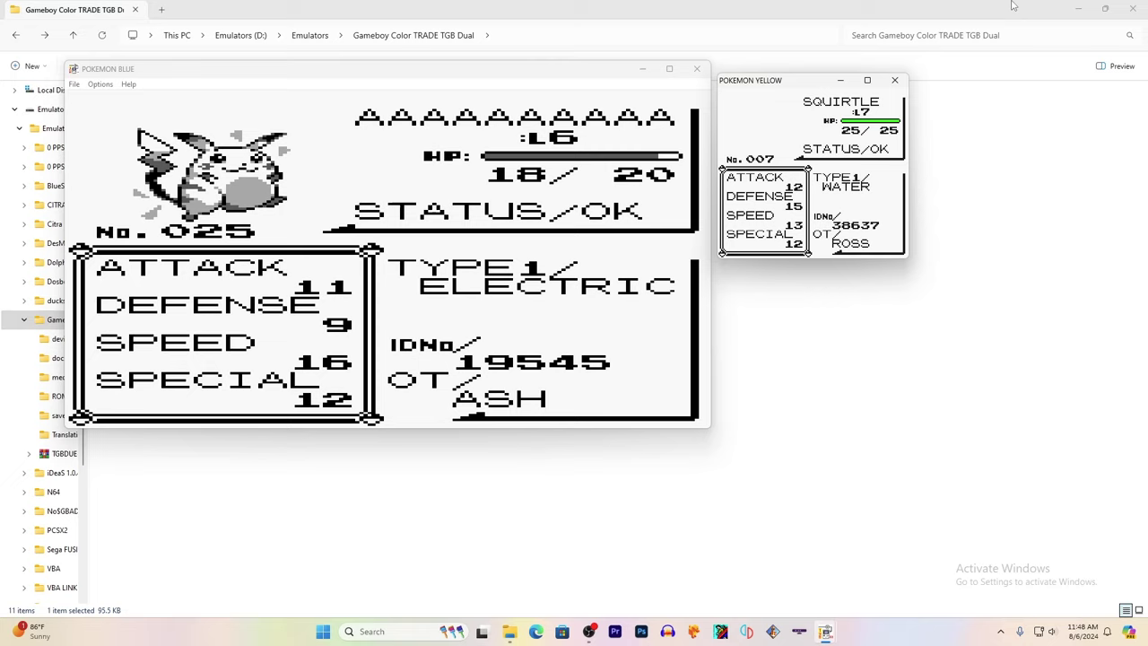